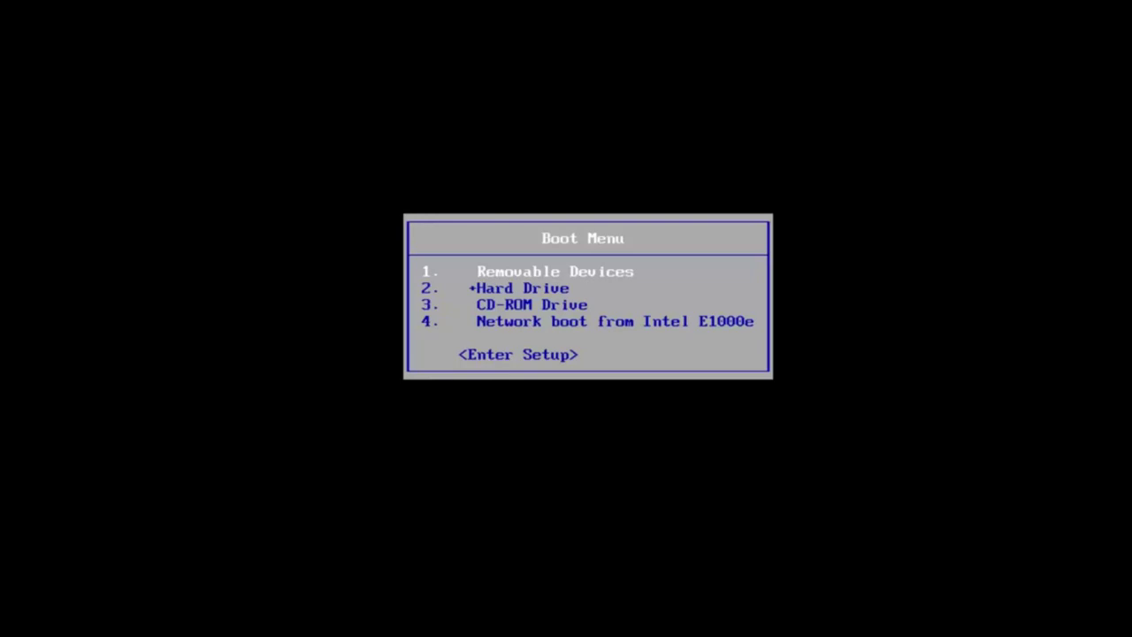
Step: Boot from the CD-ROM drive and continue Windows Setup with English (United States) and the US keyboard layout
key(Down)
key(Down)
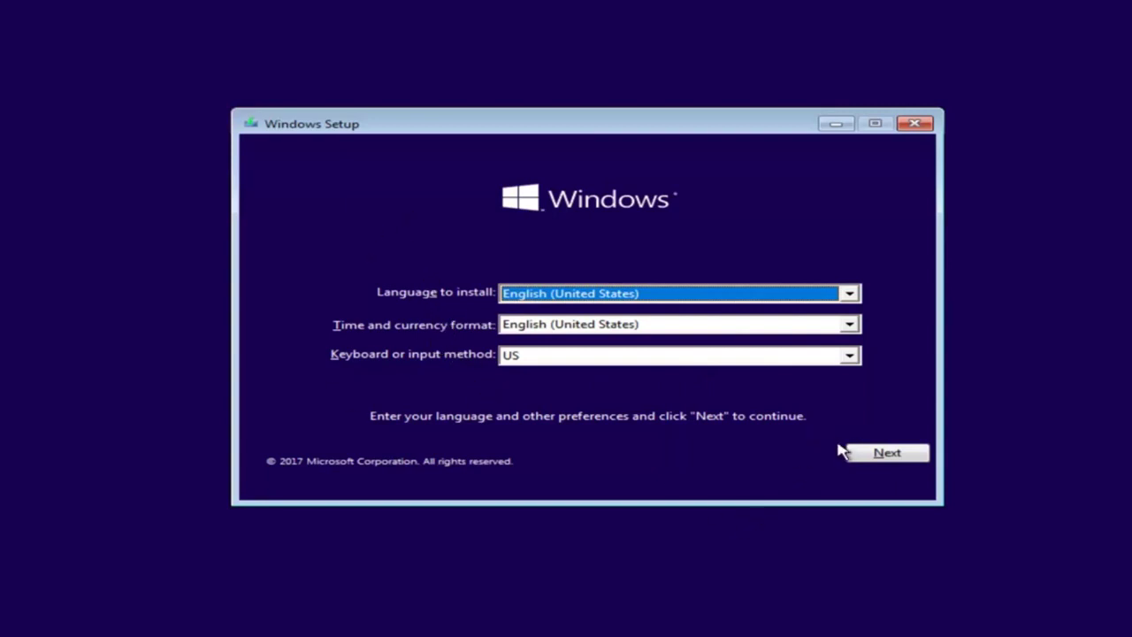
click(870, 454)
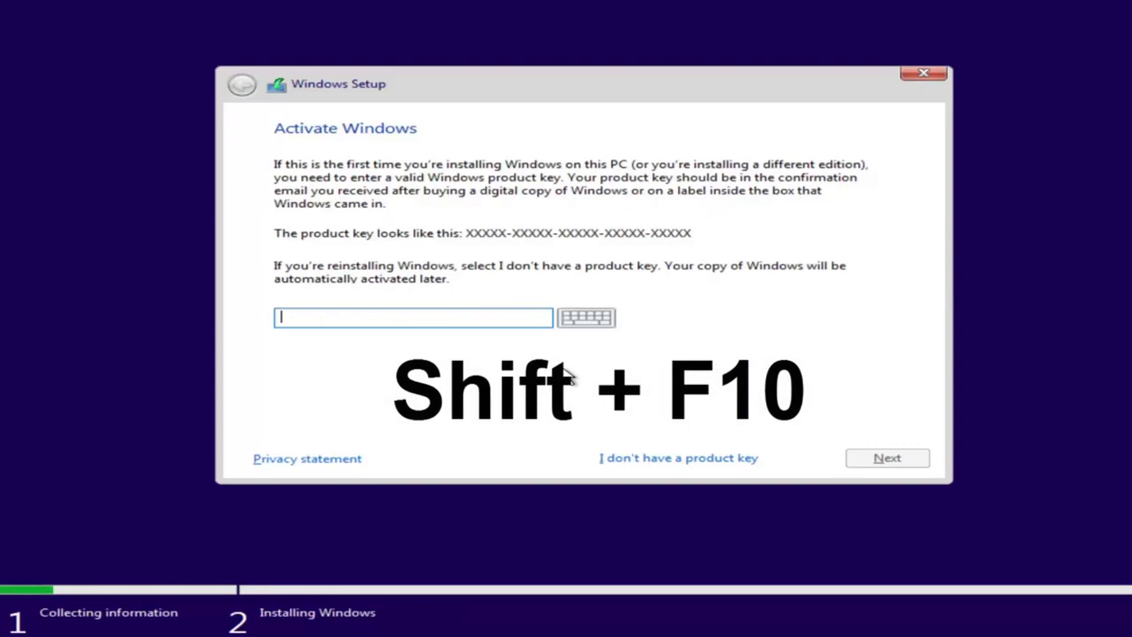
Step: Start DiskPart in a command prompt over Windows Setup and list the disks
key(shift+F10)
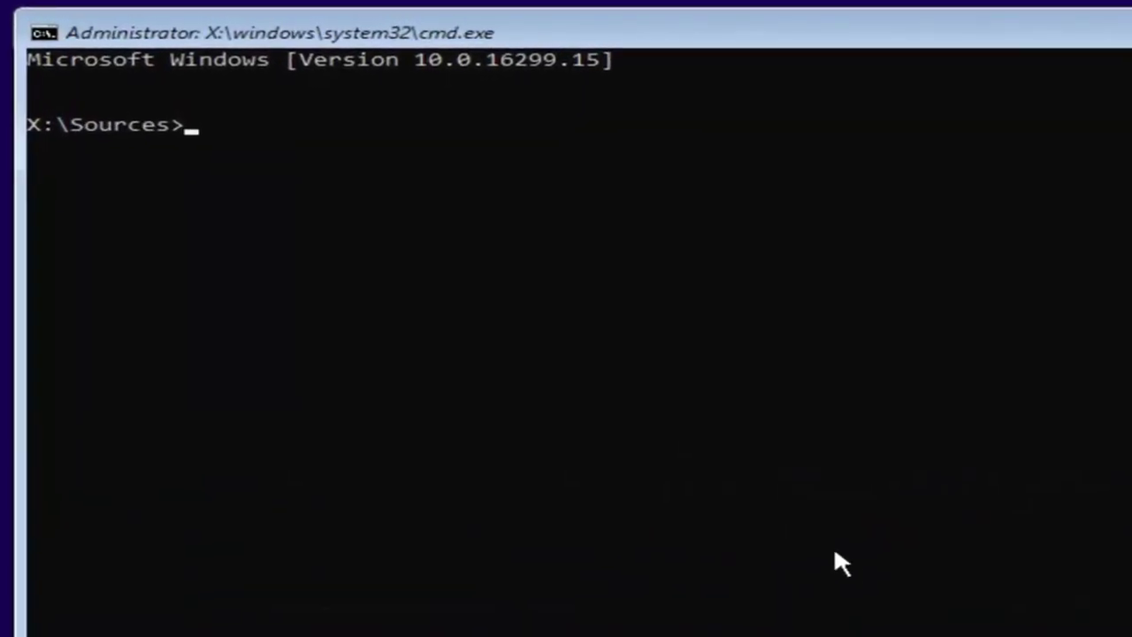
text(disk)
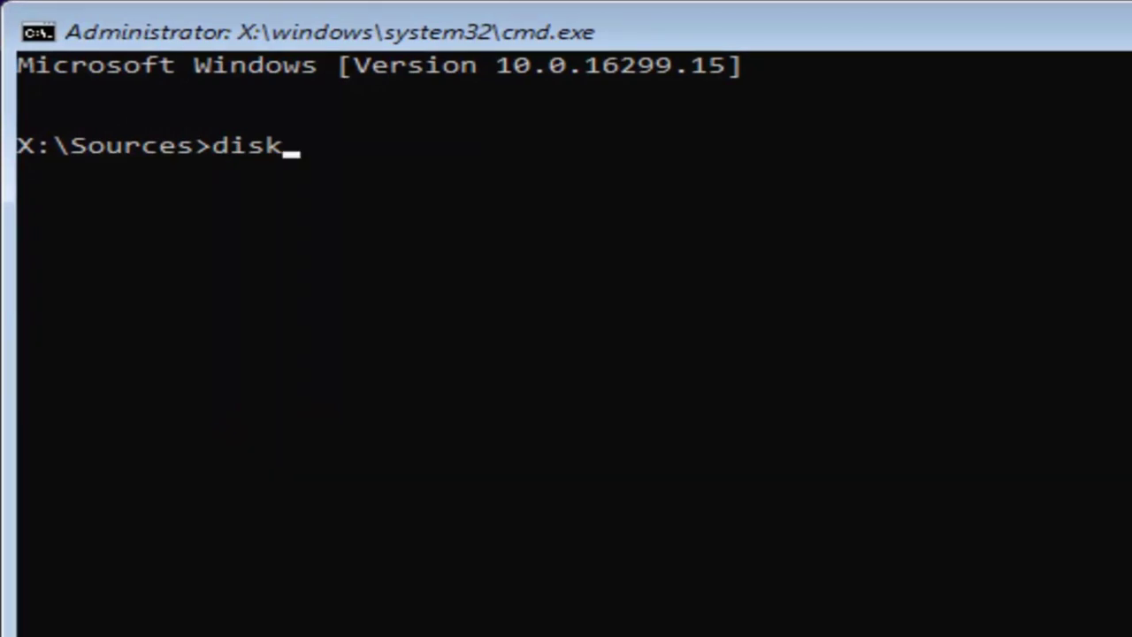
text(part)
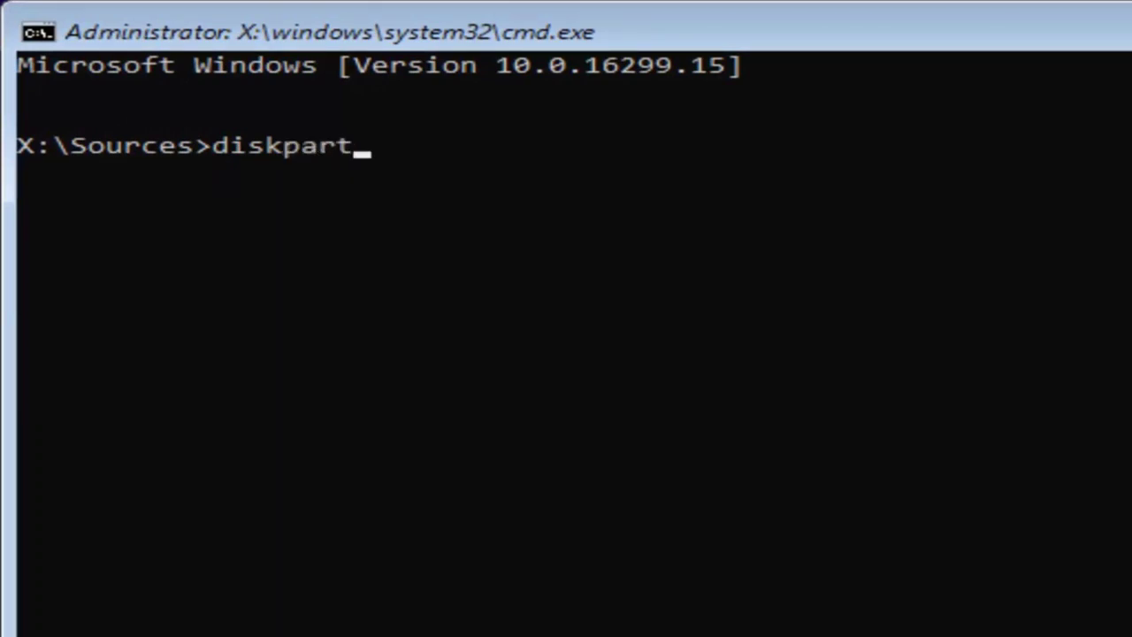
key(Return)
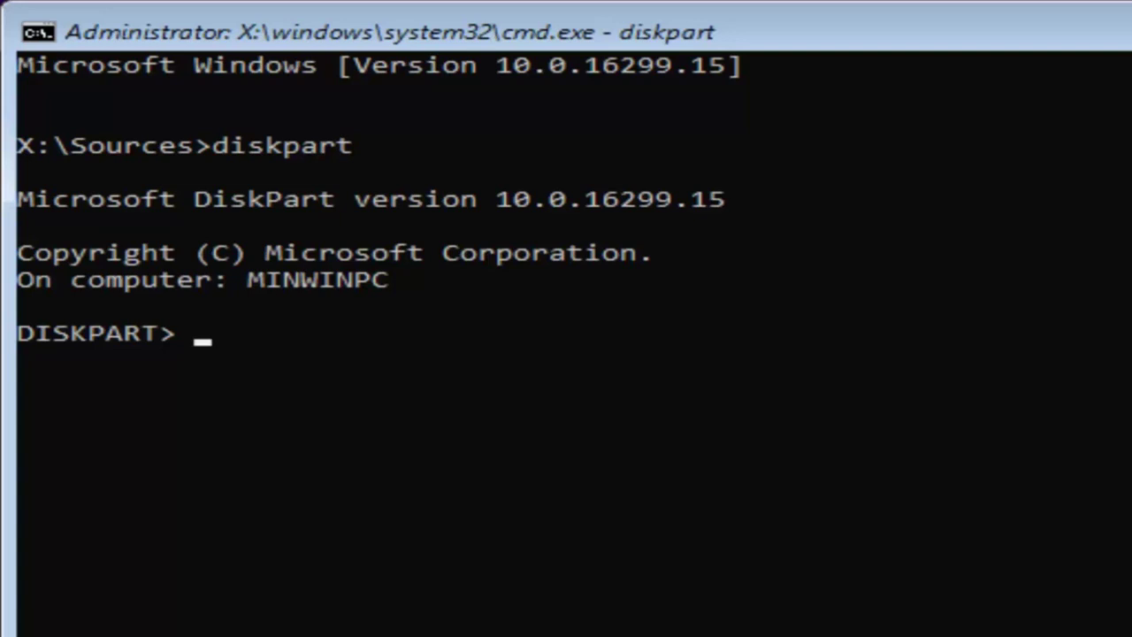
text(list disk)
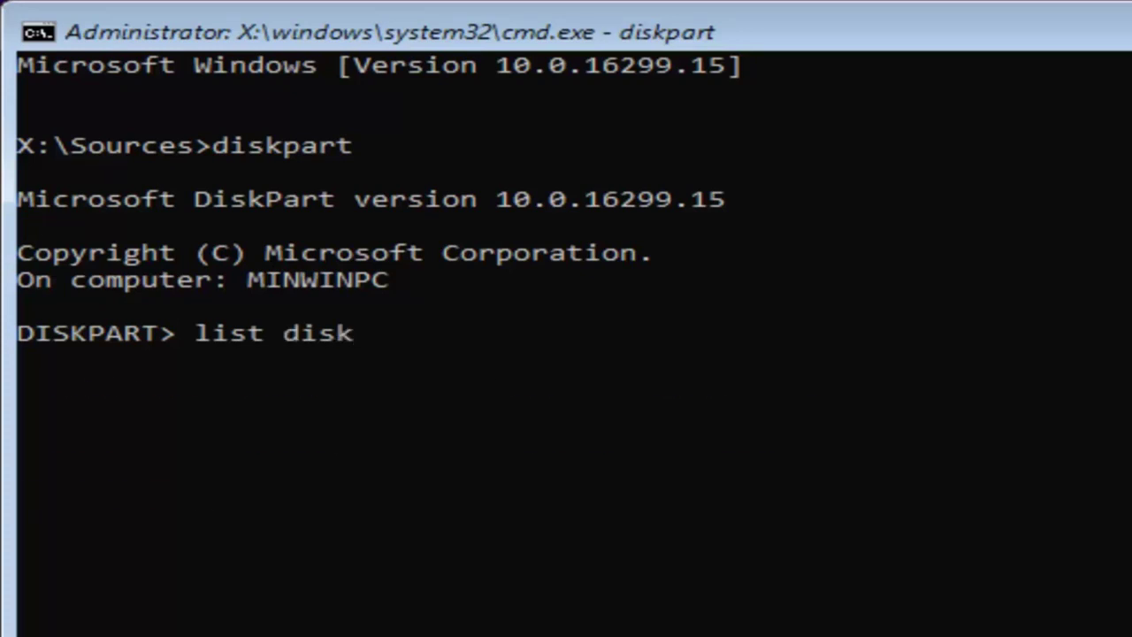
key(Return)
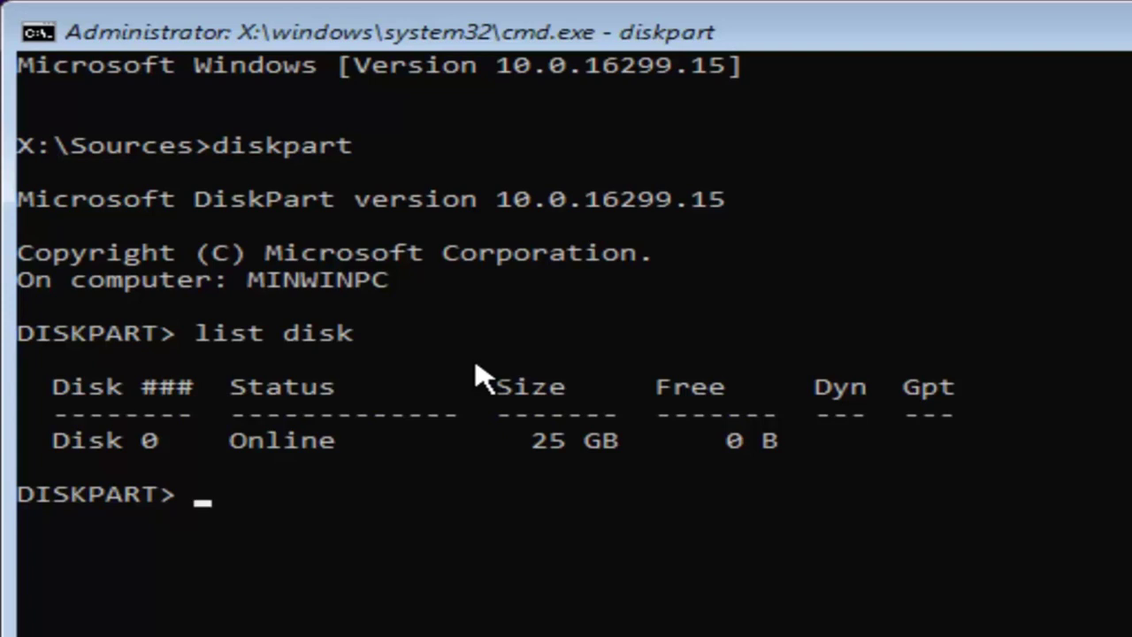
Step: Select disk 0 in DiskPart and wipe it with the clean command
text(select disk)
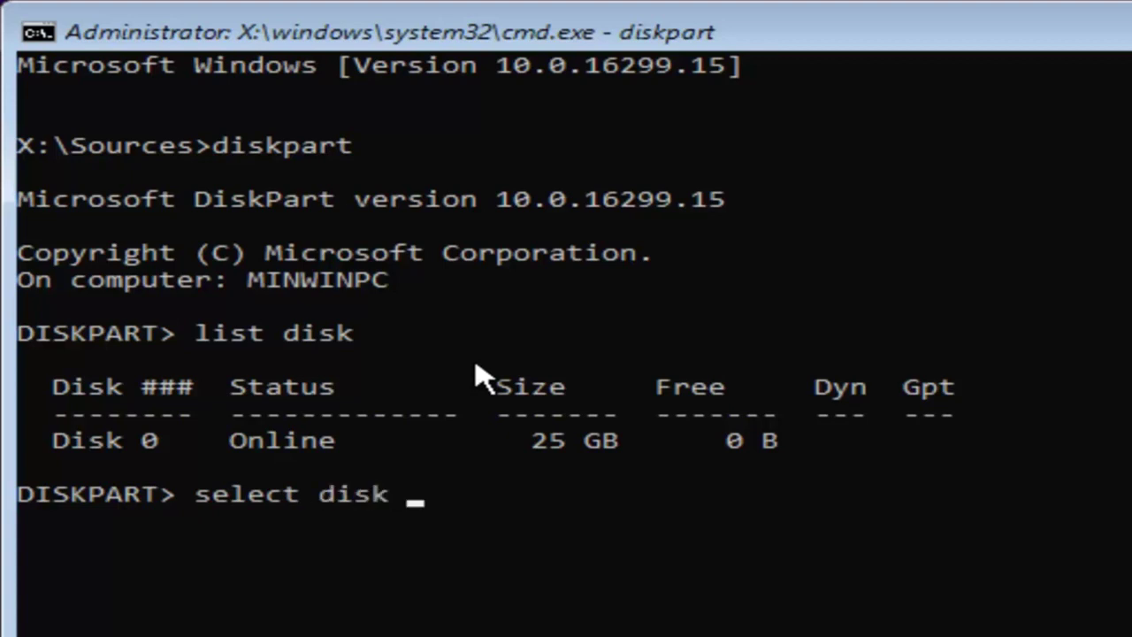
text(0)
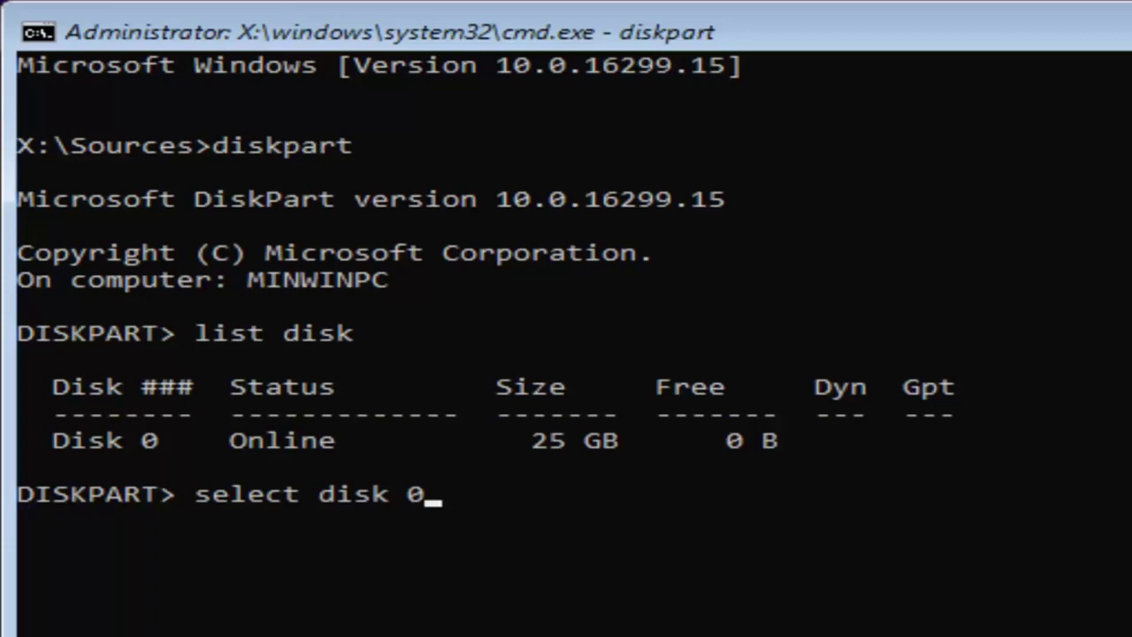
key(Return)
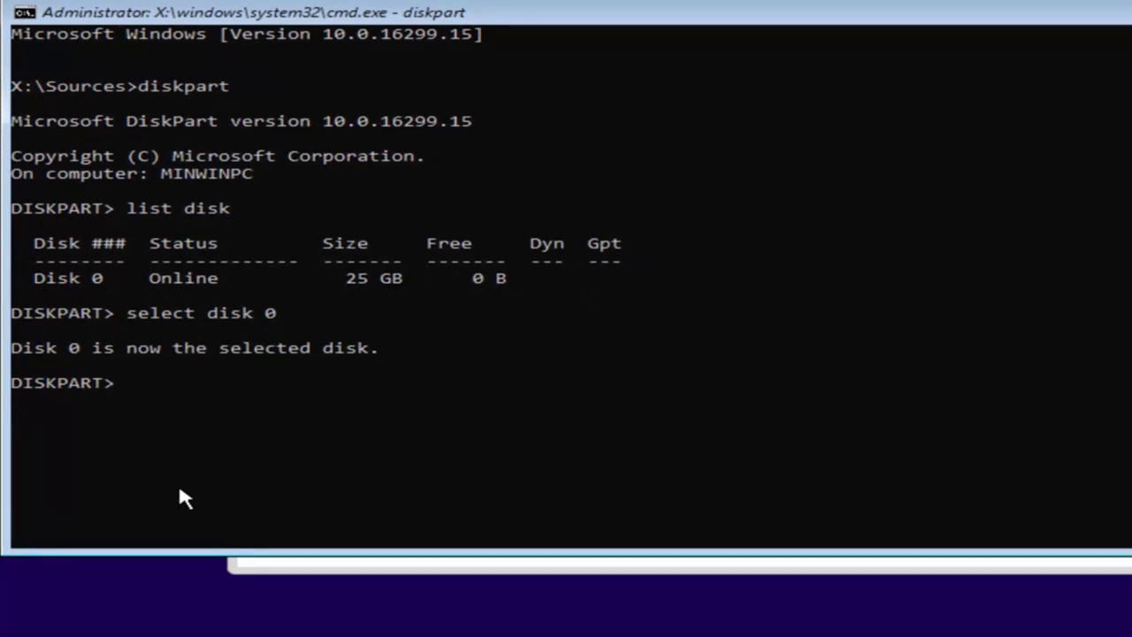
text(clean)
key(Return)
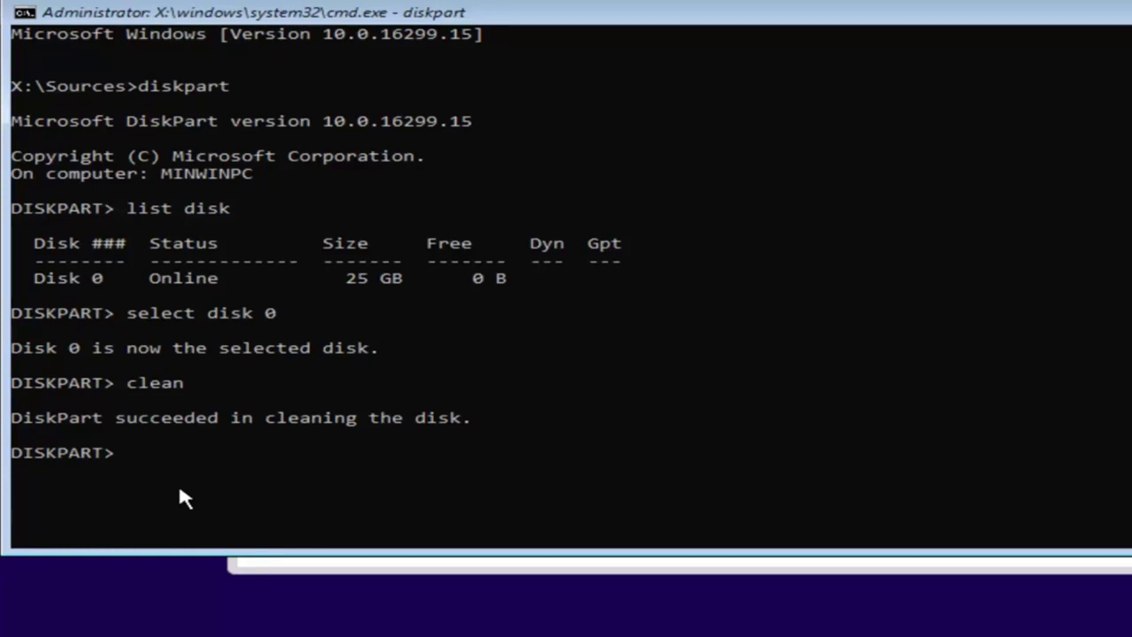
Step: Convert the selected disk to GPT, then exit DiskPart and the command prompt
text(convert GPT)
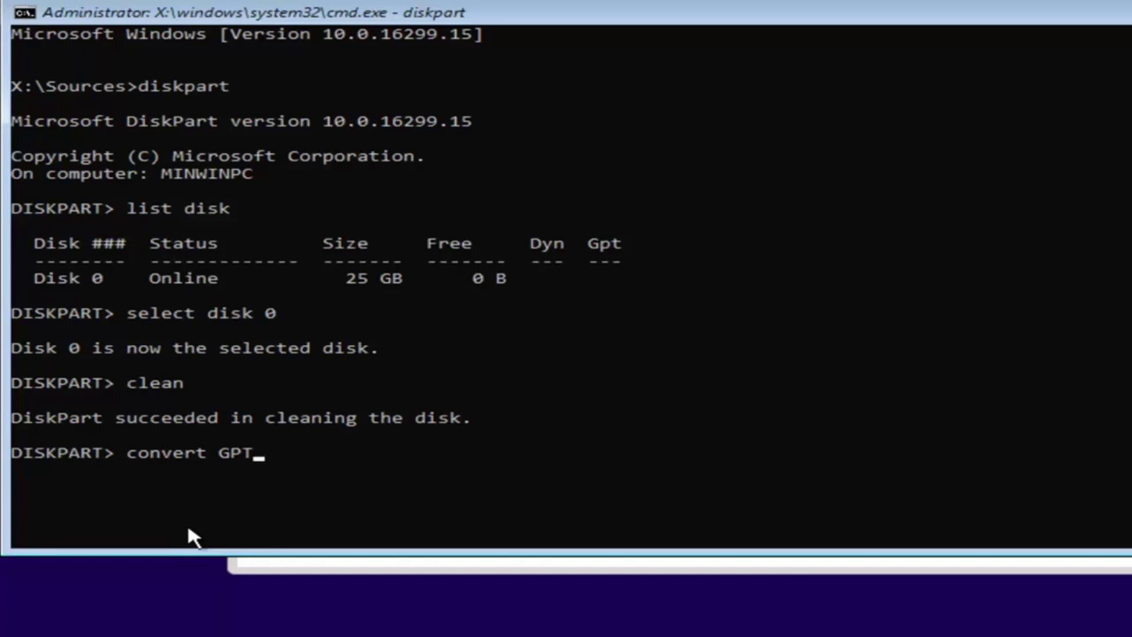
key(Return)
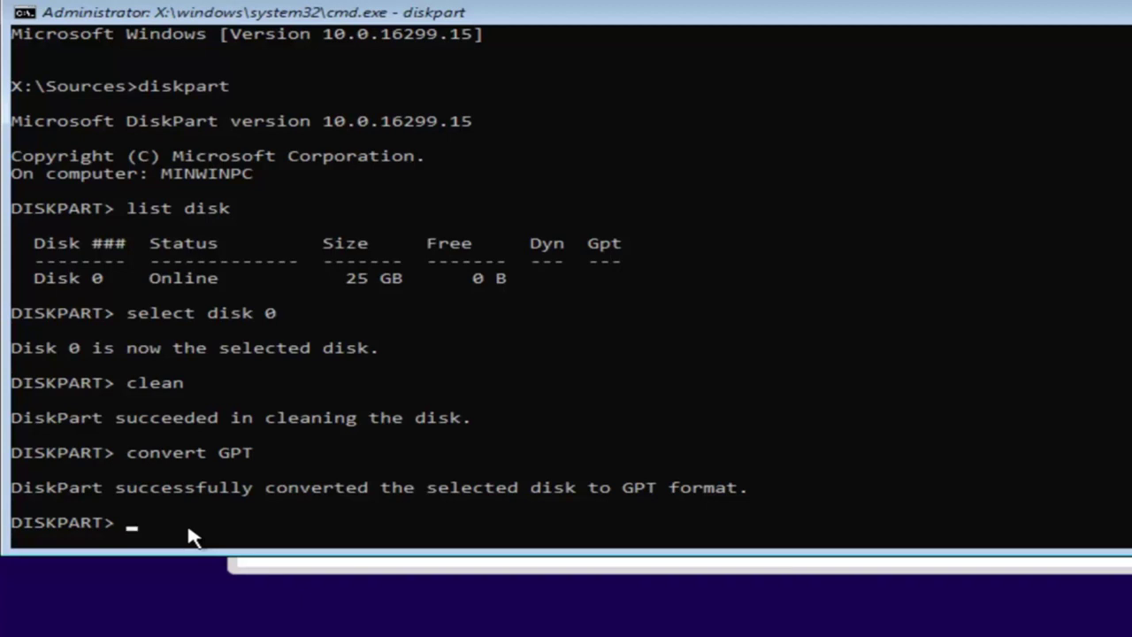
text(exit)
key(Return)
text(exit)
key(Return)
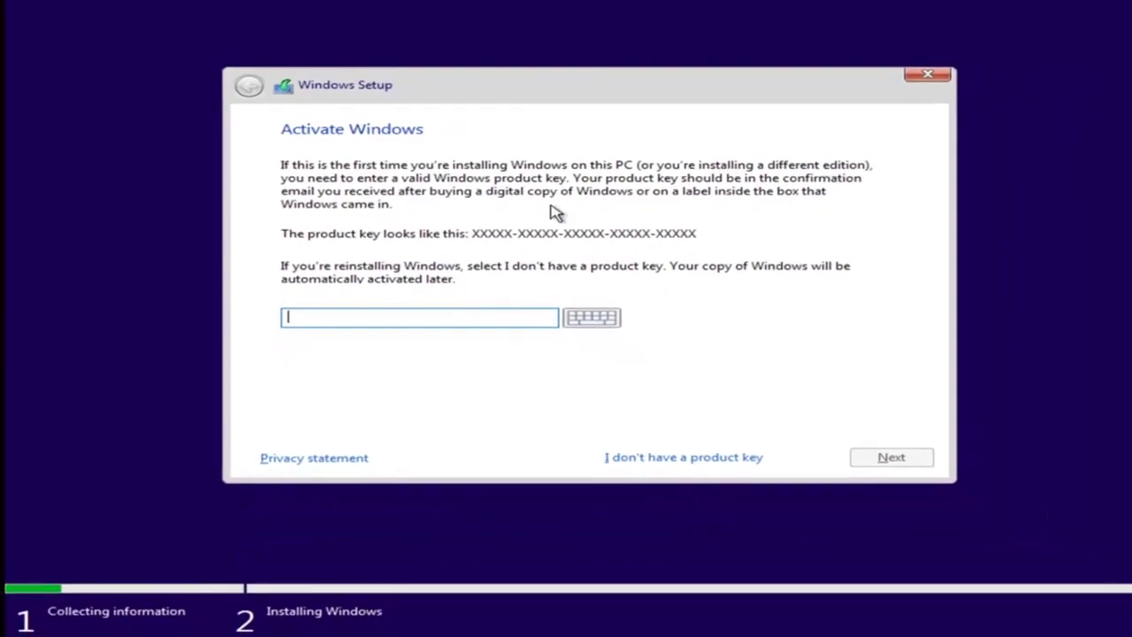
Step: Skip the product key entry and choose Windows 10 Pro as the operating system to install
click(701, 457)
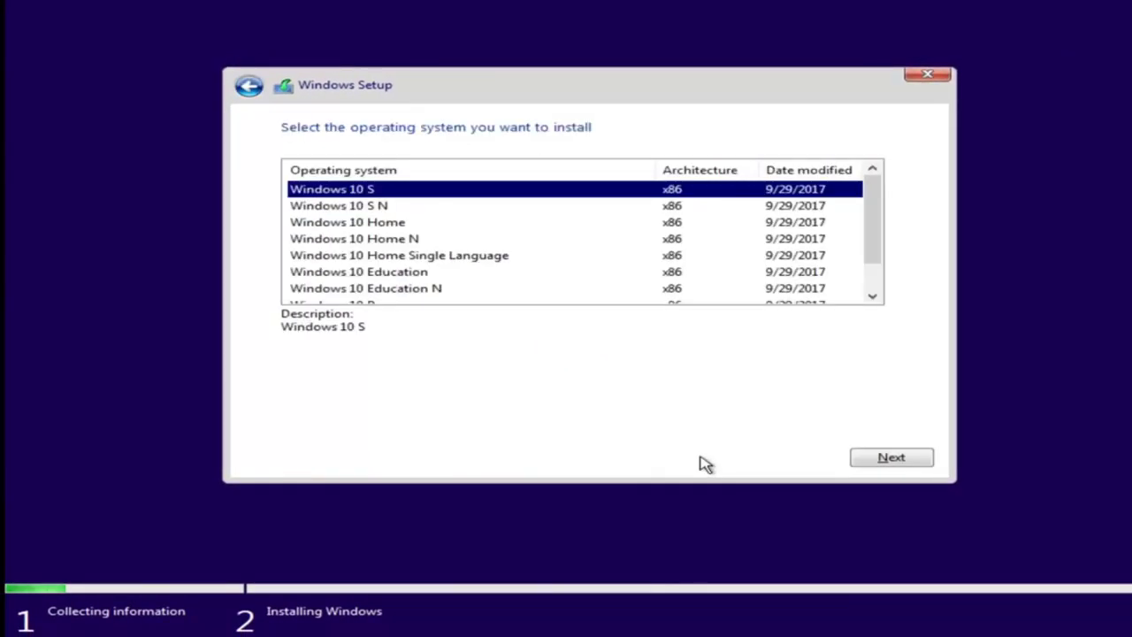
click(380, 257)
scroll(379, 273, down, 1)
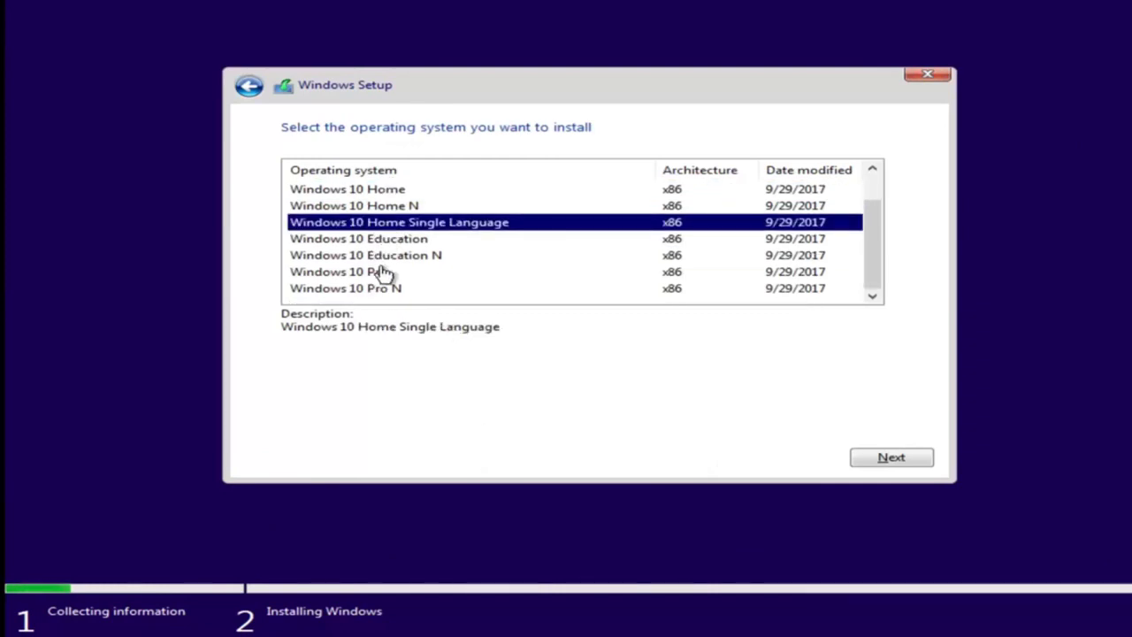
click(379, 271)
click(859, 460)
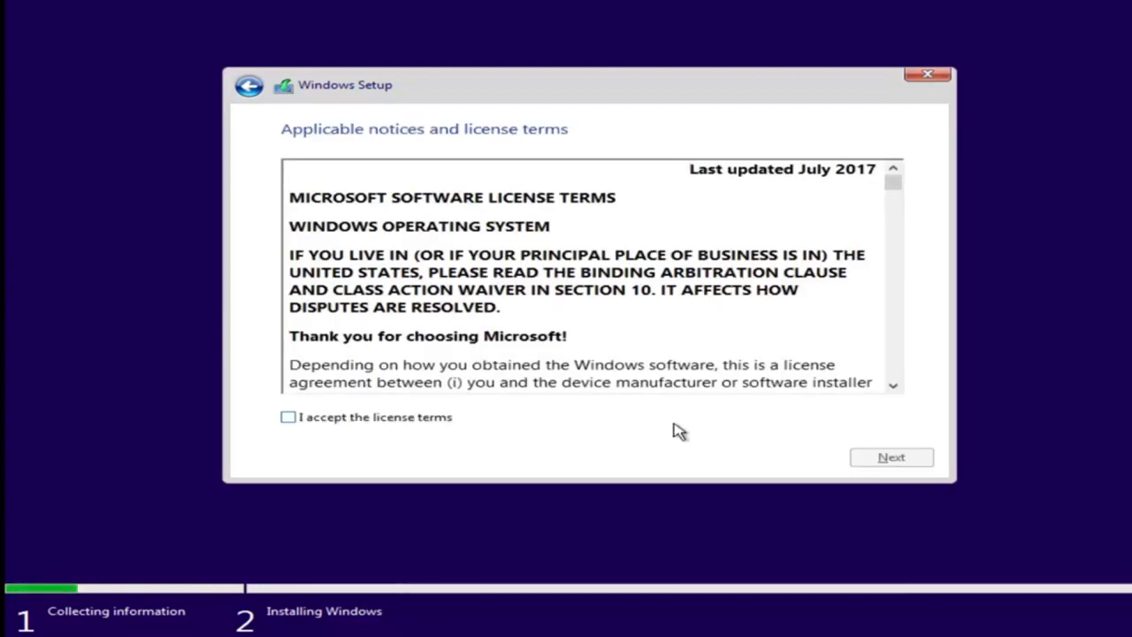
Step: Accept the license terms and start a custom installation of Windows on Drive 0 Unallocated Space
click(360, 422)
click(362, 425)
click(288, 419)
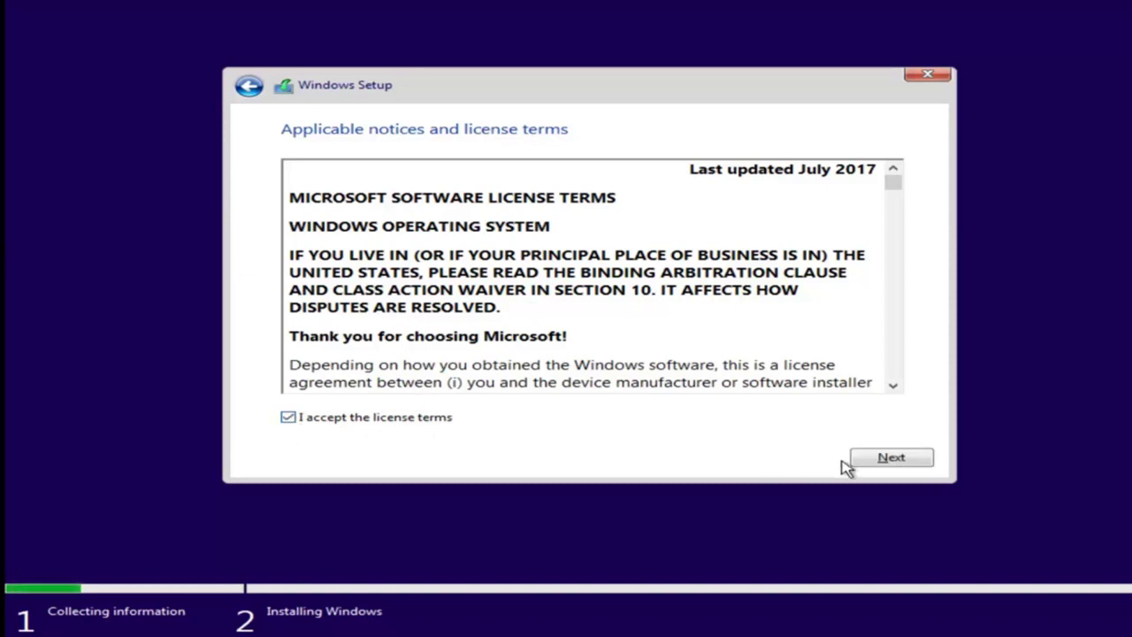
click(888, 460)
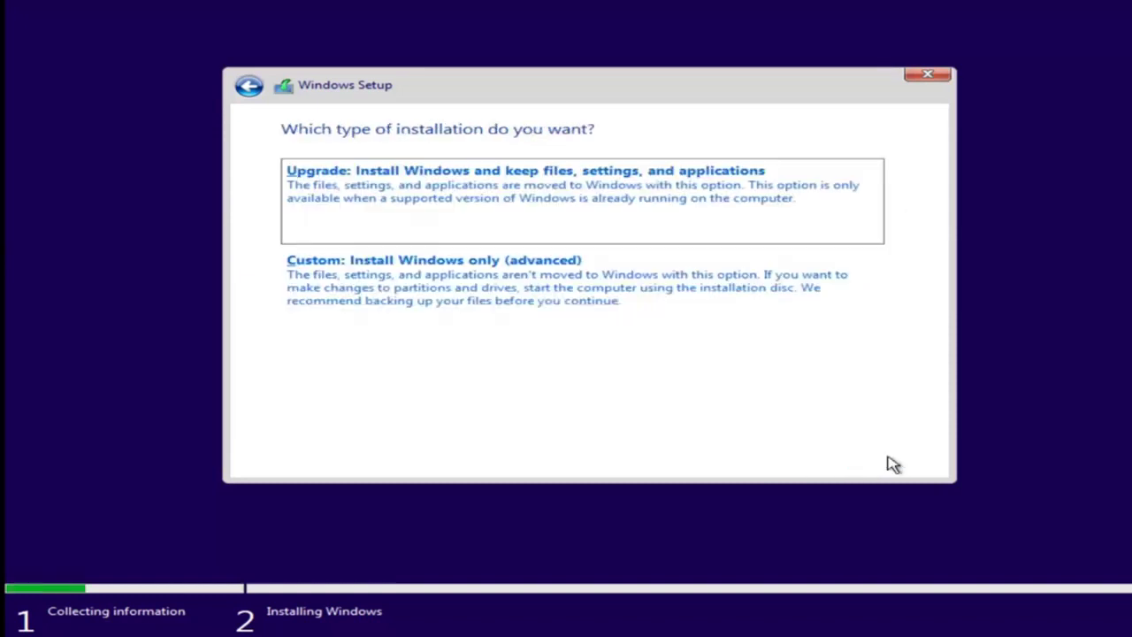
click(430, 290)
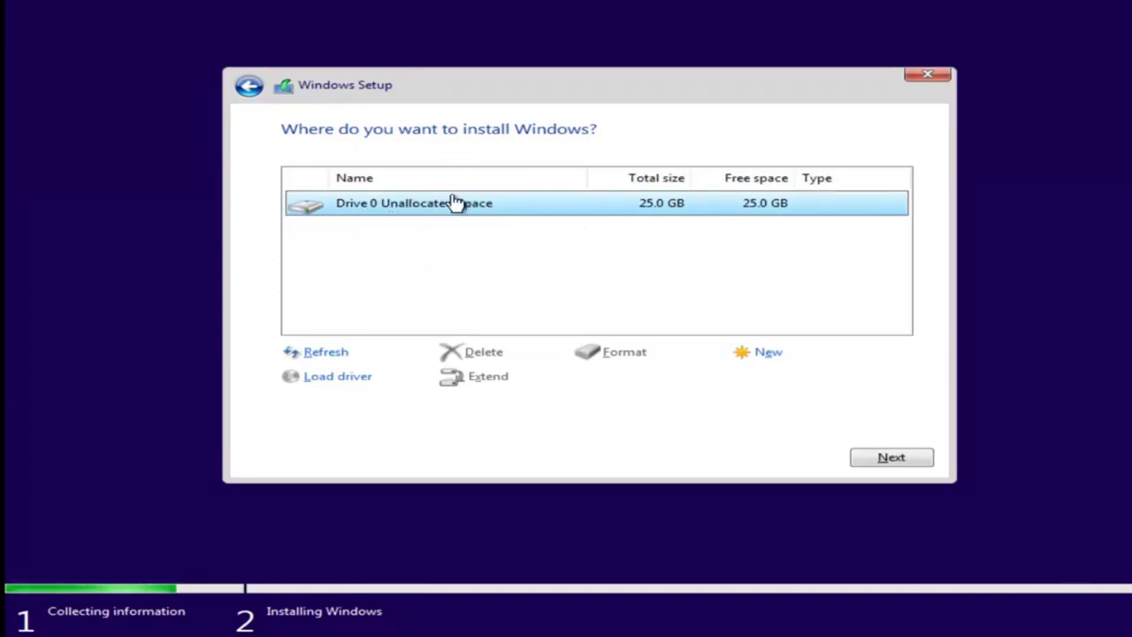
click(884, 460)
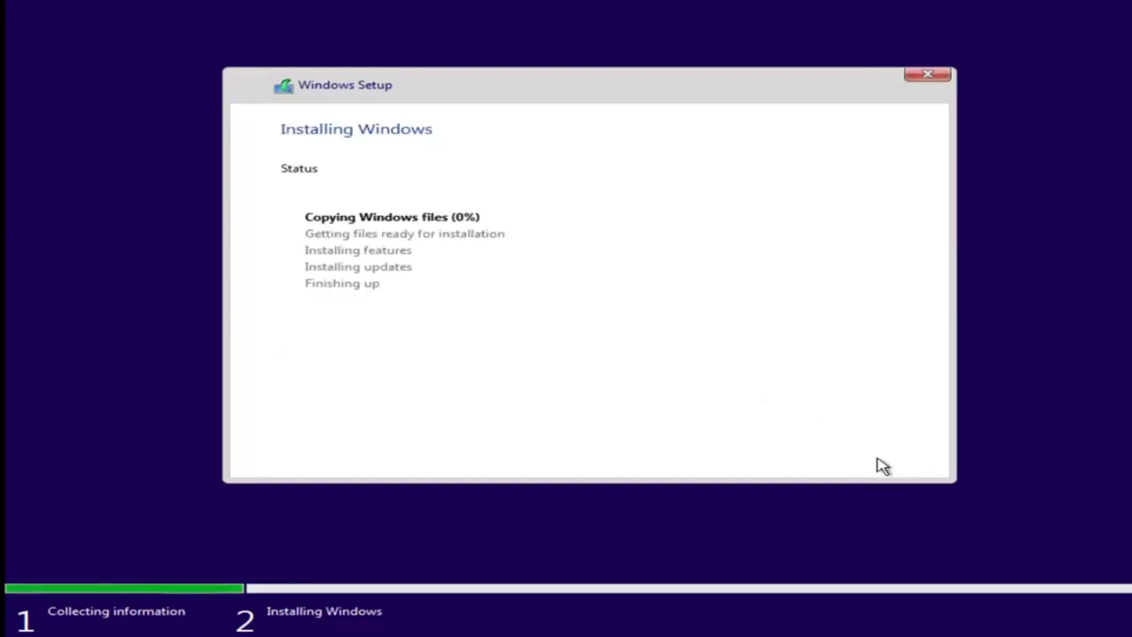